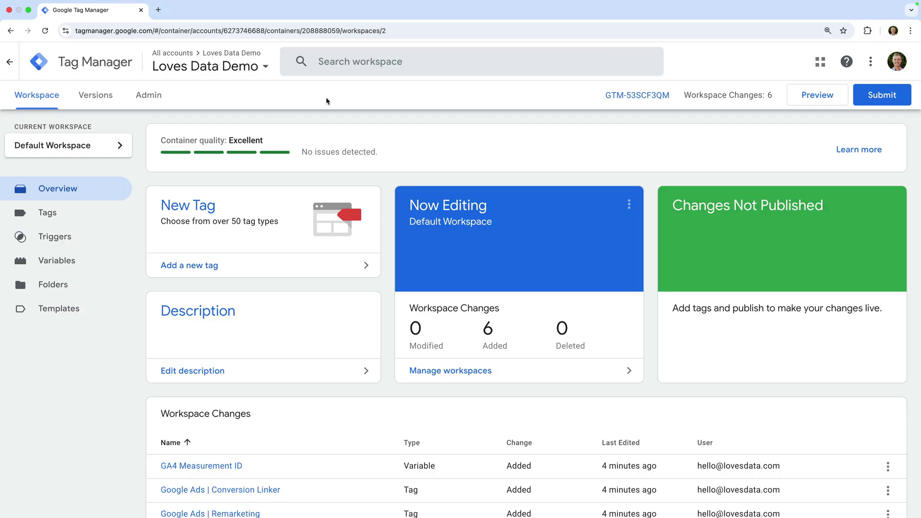
scroll(326, 101, down, 5)
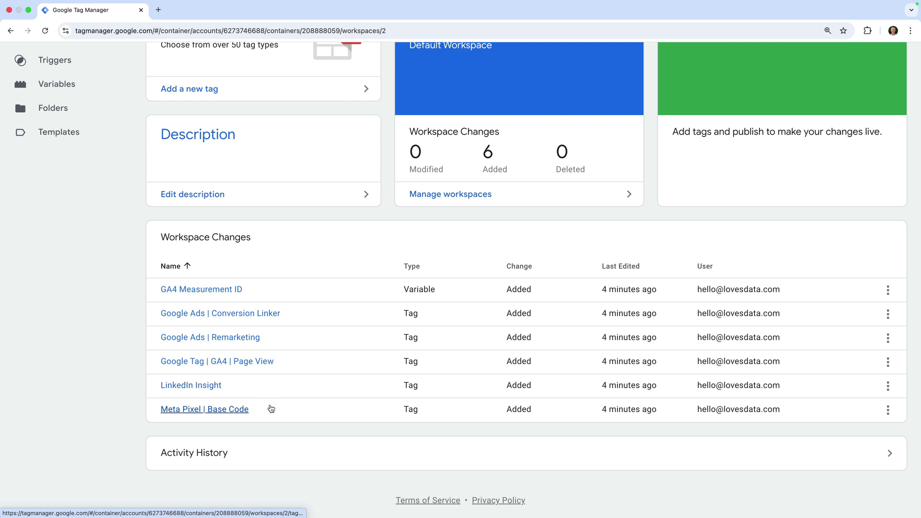
scroll(271, 409, up, 1)
scroll(271, 408, up, 2)
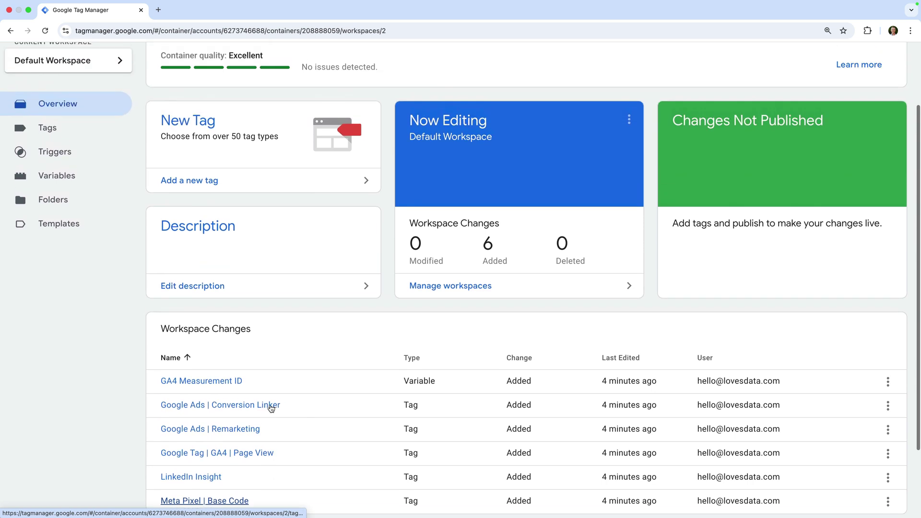
scroll(270, 409, up, 1)
scroll(271, 409, up, 1)
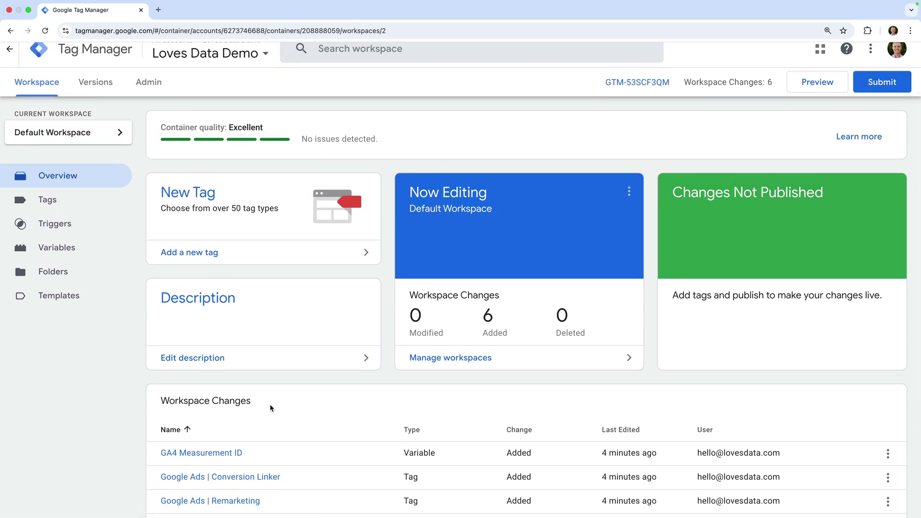
scroll(270, 403, up, 1)
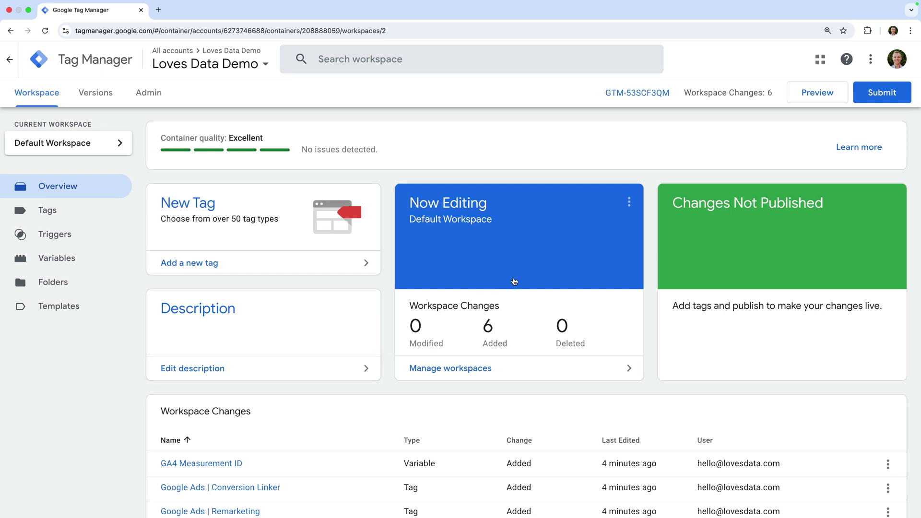
click(818, 98)
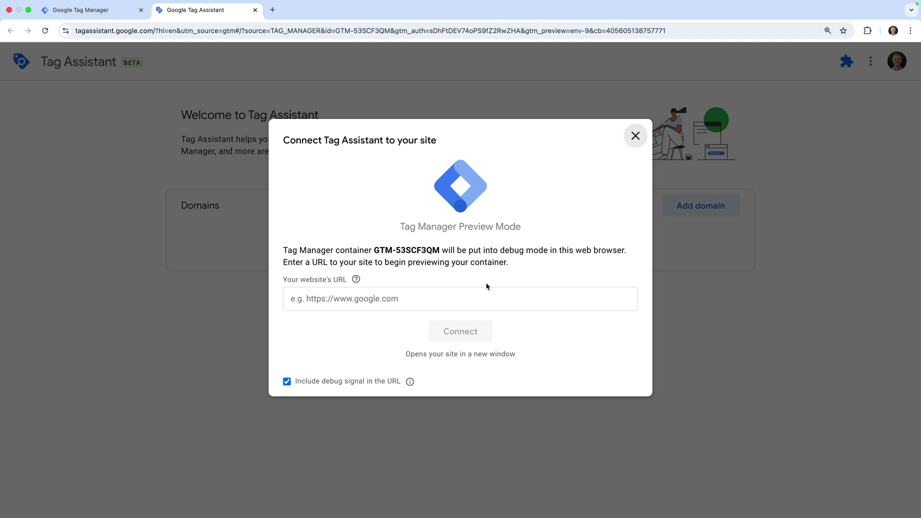
click(459, 295)
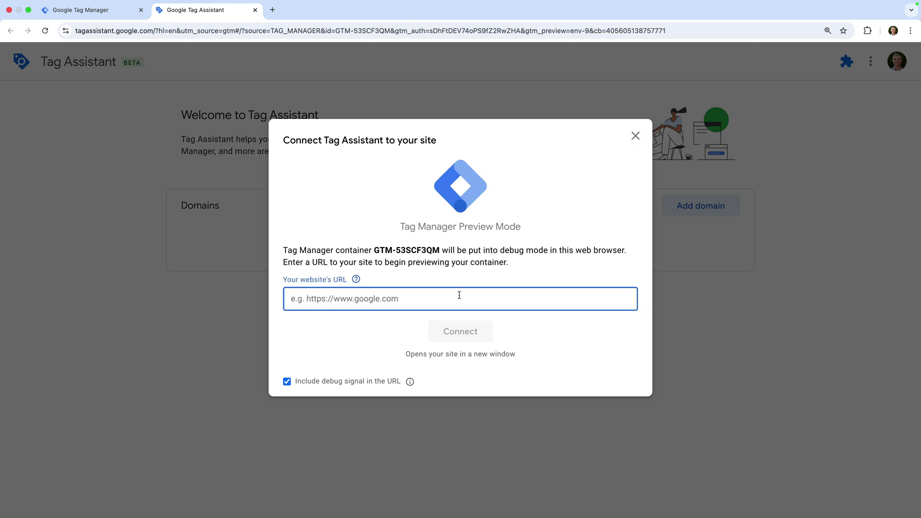
text(https://www.lovesdata-test.com)
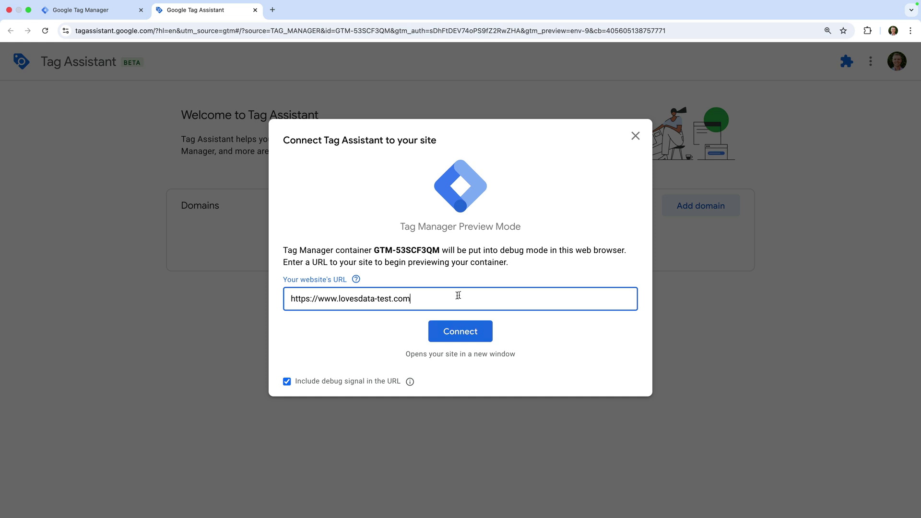
click(401, 328)
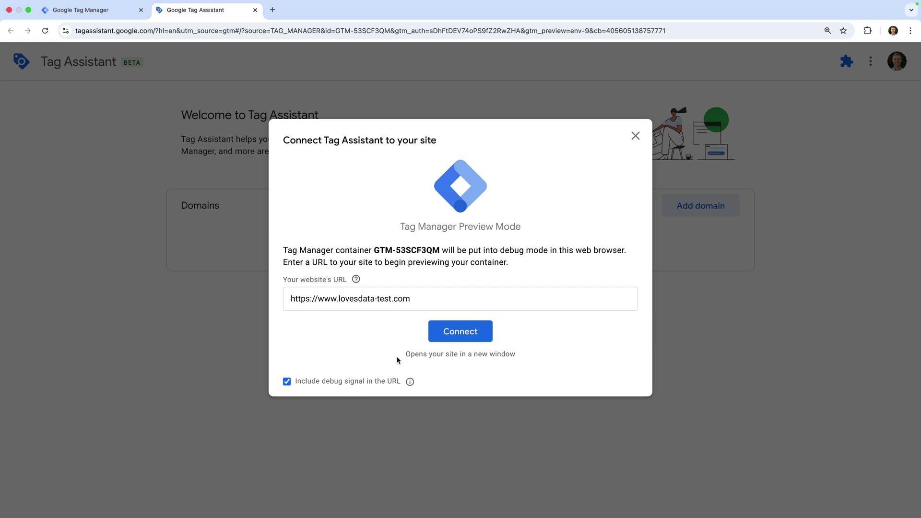
- Connect Tag Assistant to the Loves Data Demo Site and follow Learn More to the Email Newsletter page
click(442, 335)
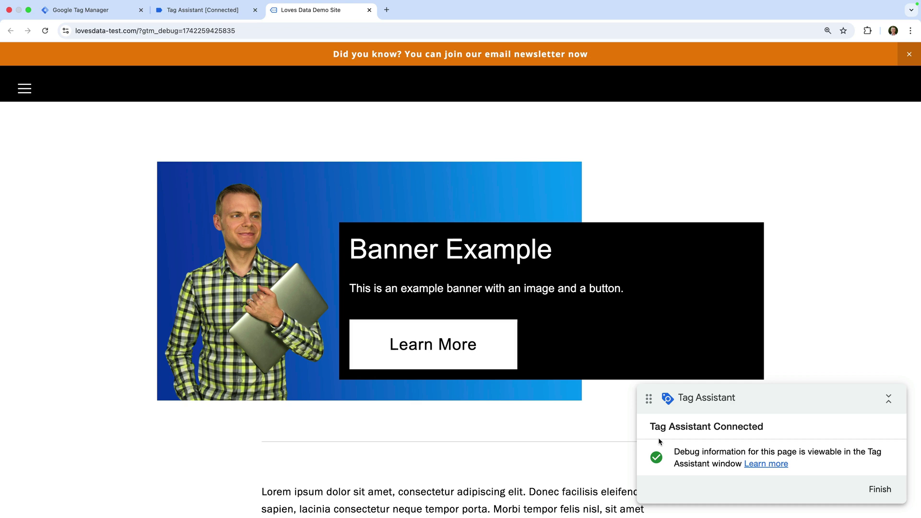
click(483, 353)
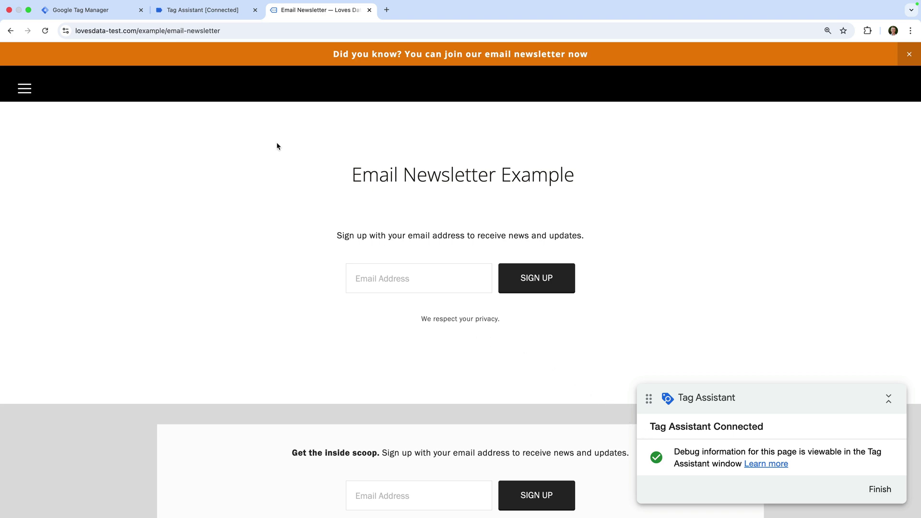
- Back in Tag Assistant, dismiss the connection notice and select event 2 Initialization
click(210, 13)
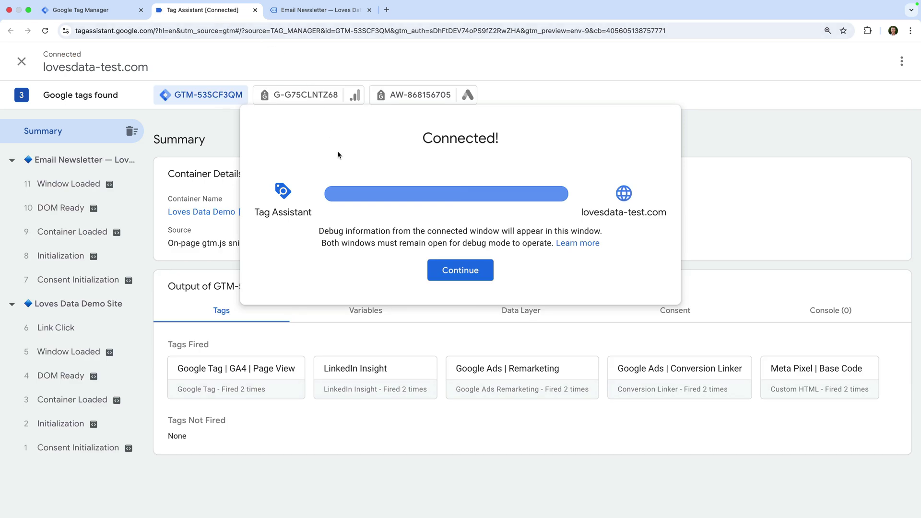
click(443, 268)
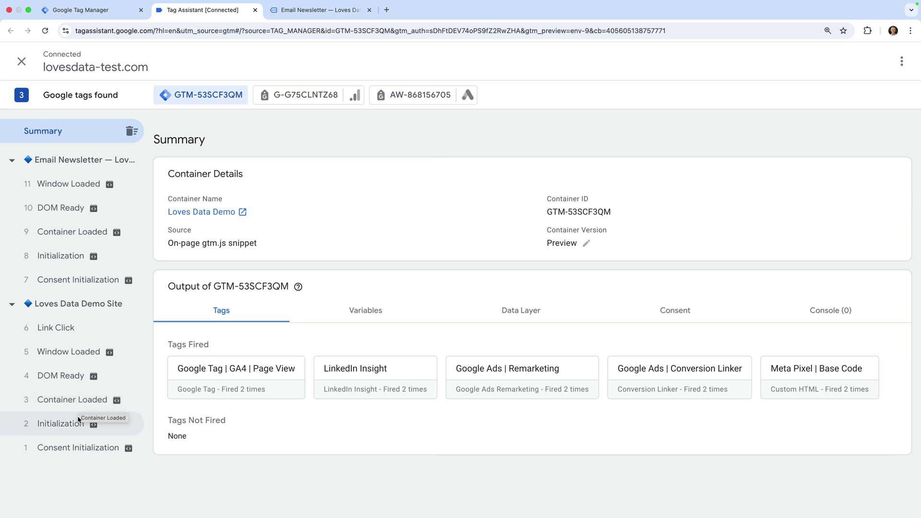
click(77, 431)
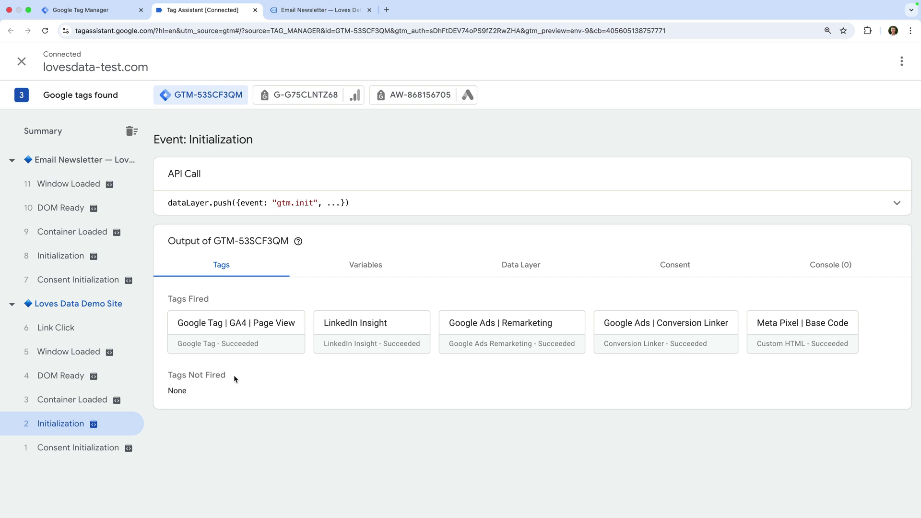
- Open the Google Tag | GA4 | Page View card under Tags Fired
click(277, 345)
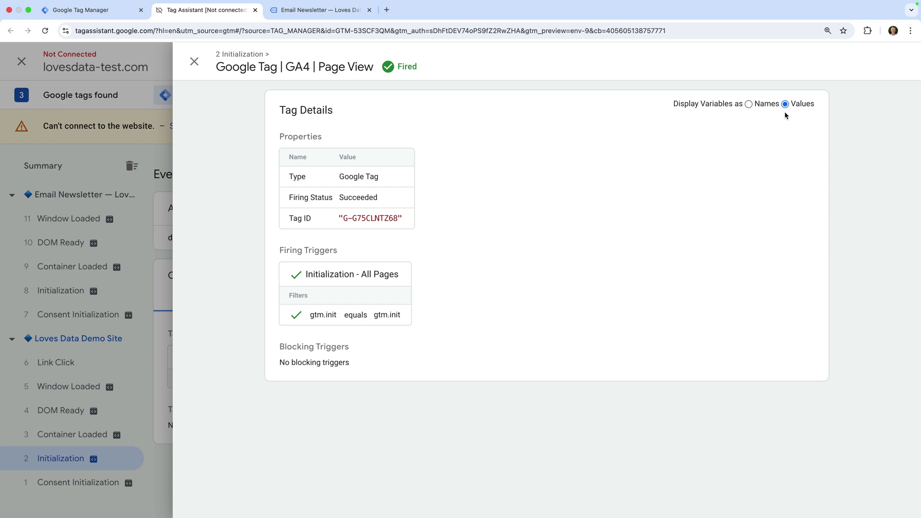
click(749, 105)
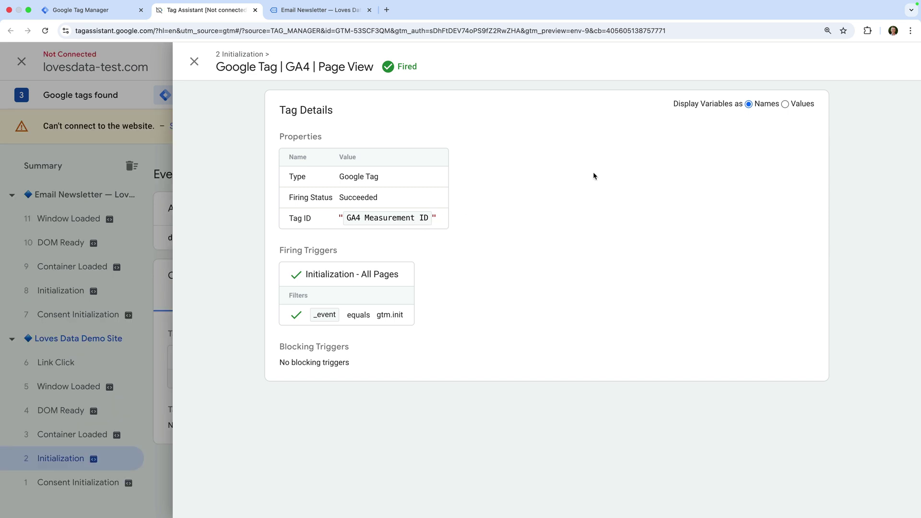
click(786, 104)
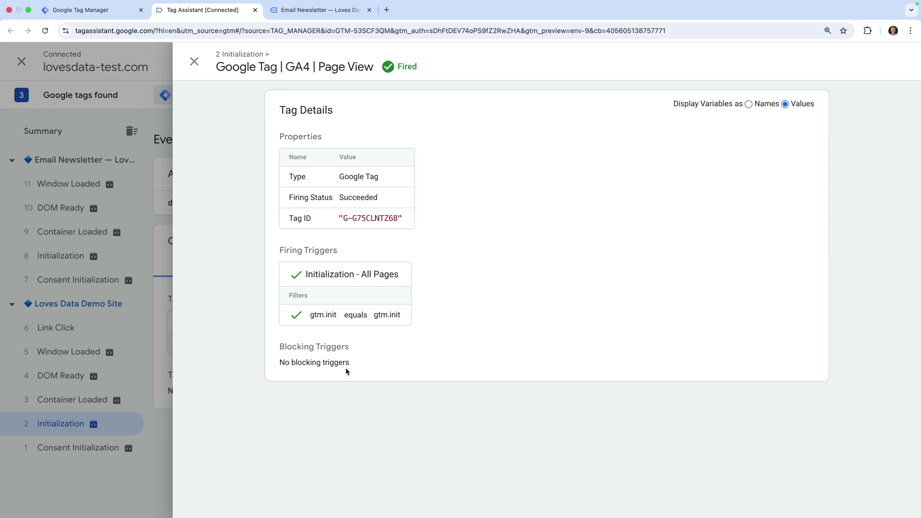
- Close the tag details, check the Initialization Variables and Data Layer, then select G-G75CLNTZ68
click(193, 61)
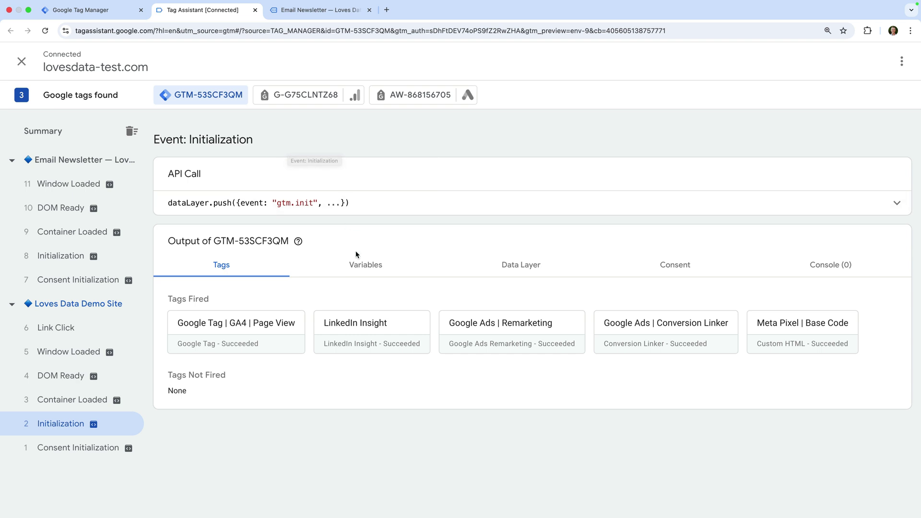
click(360, 268)
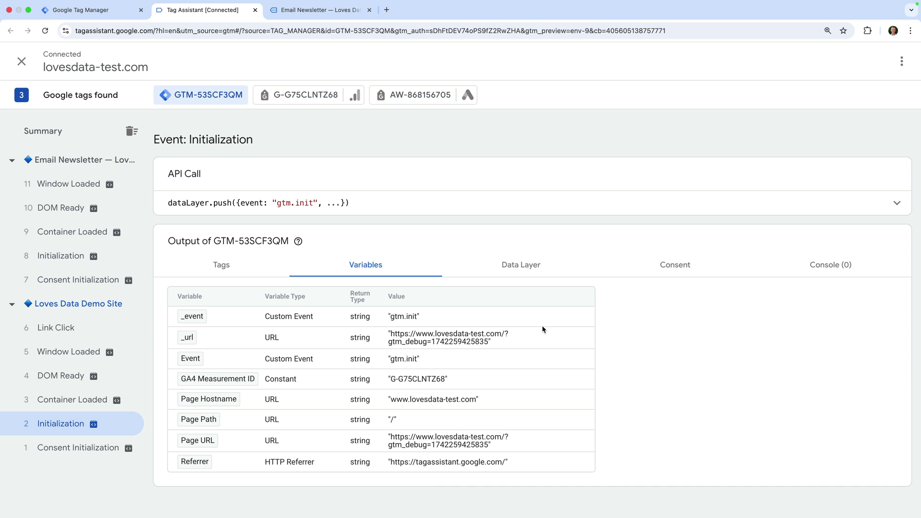
click(534, 271)
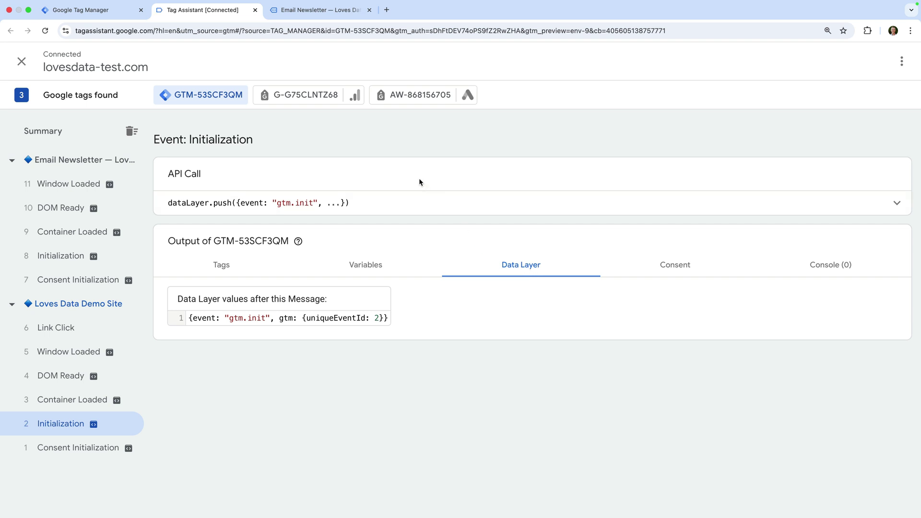
click(319, 98)
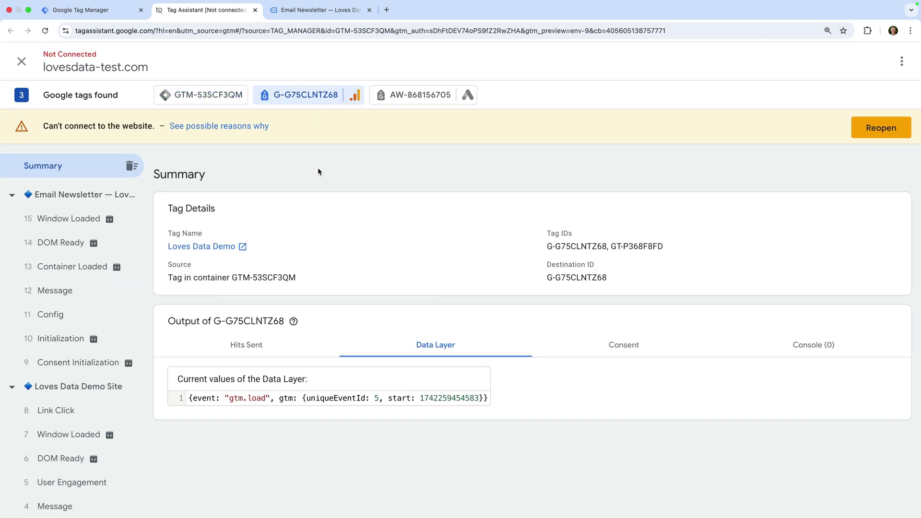
- List the G-G75CLNTZ68 hits sent and review a Page View hit's parameters before closing it
click(274, 350)
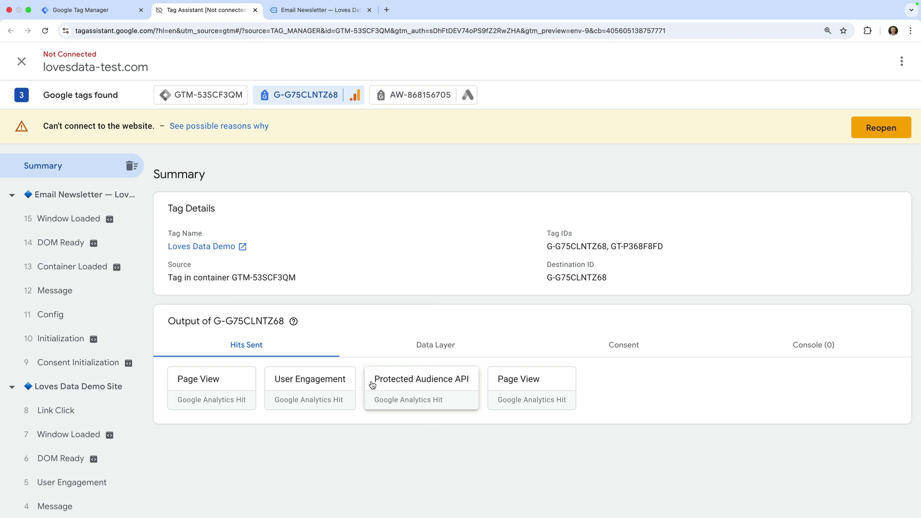
click(510, 391)
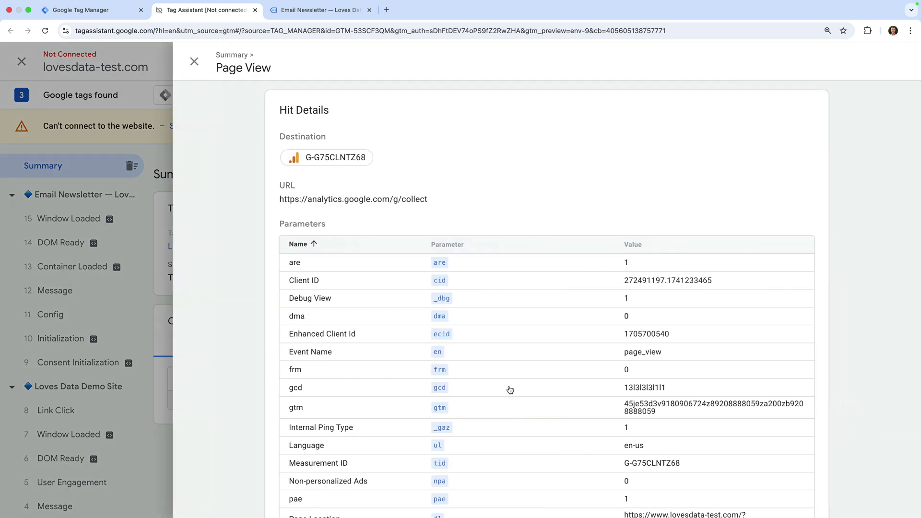
scroll(511, 390, down, 2)
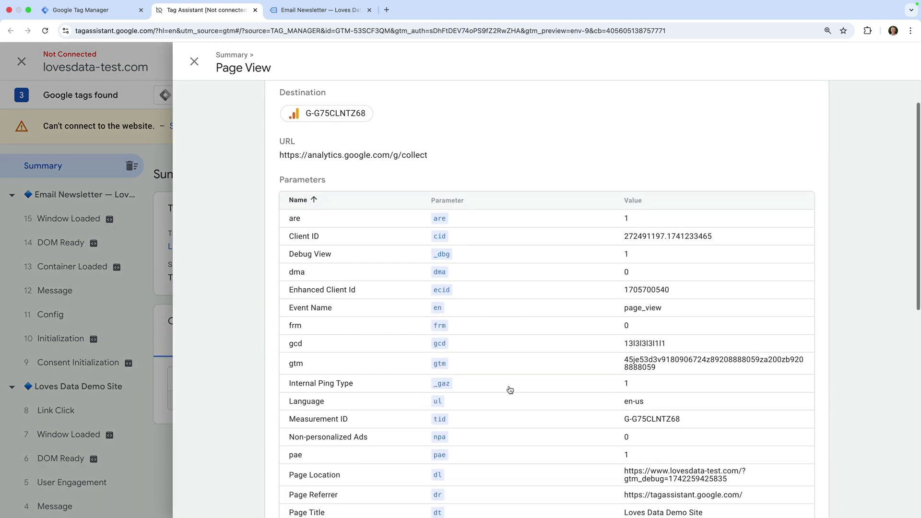
scroll(510, 390, down, 1)
scroll(509, 390, down, 2)
scroll(509, 389, down, 1)
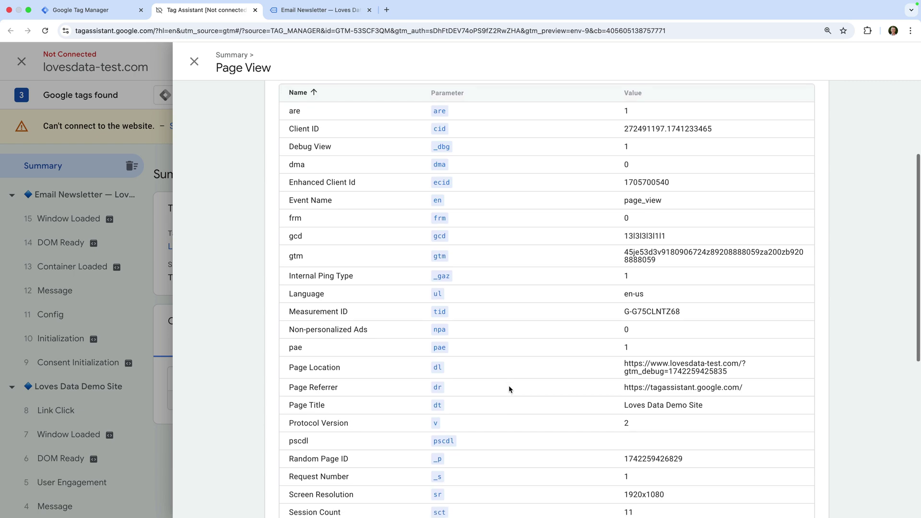
scroll(510, 389, down, 2)
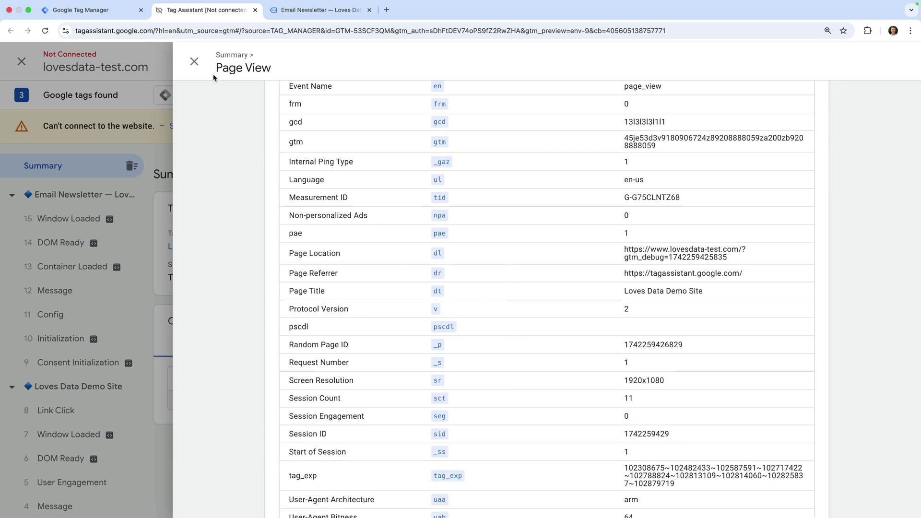
click(195, 61)
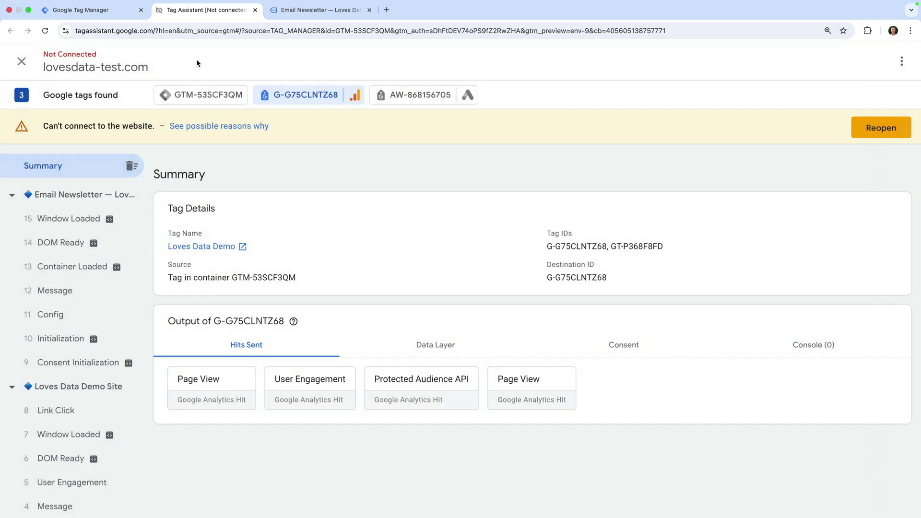
- Select the GTM-53SCF3QM chip to see its five fired tags, including LinkedIn Insight
click(218, 95)
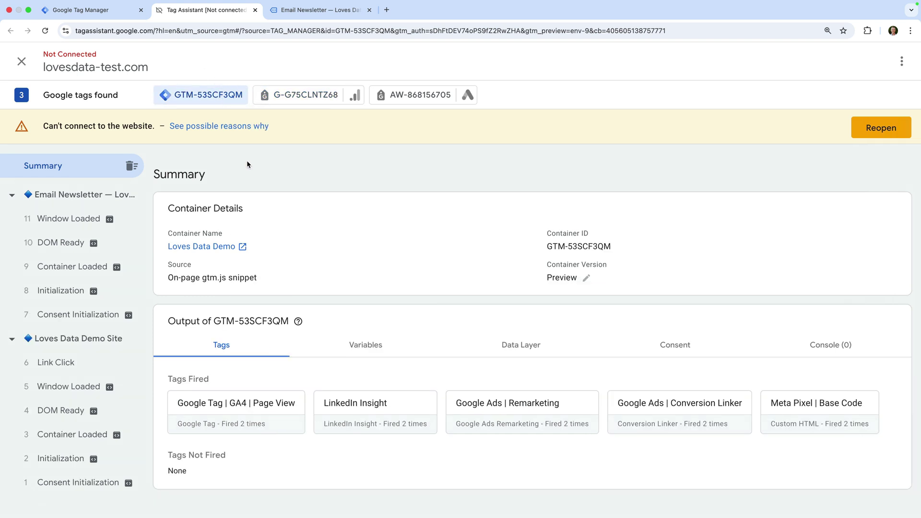